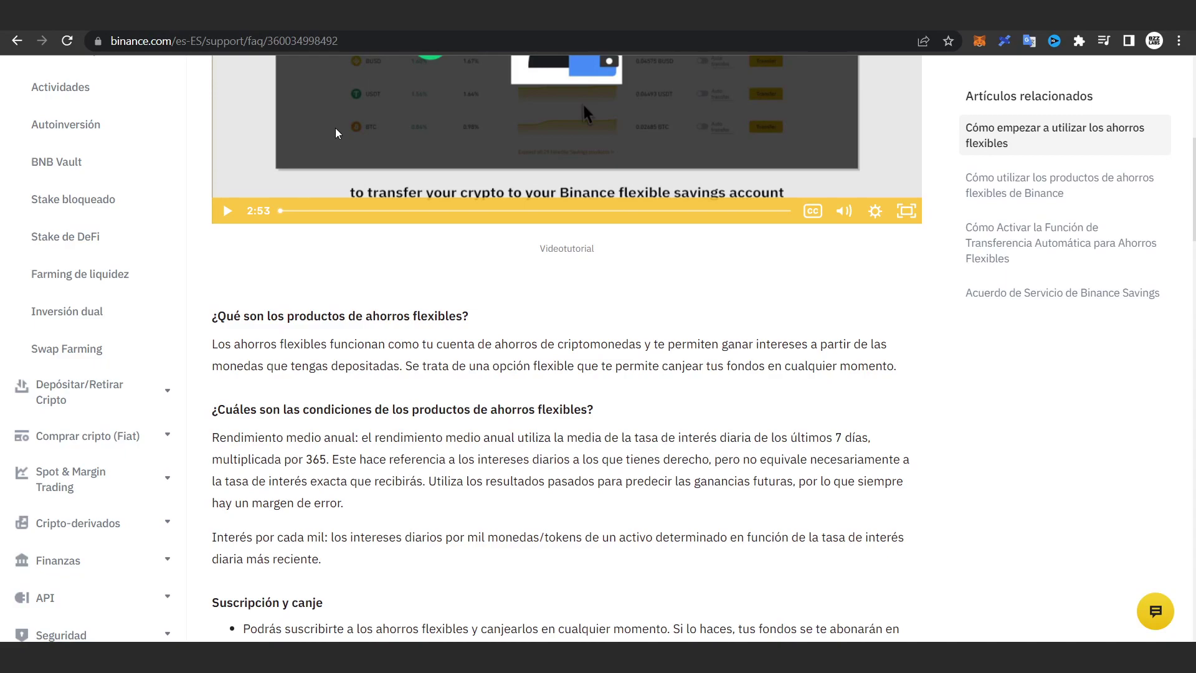
Highlight the explanation of what flexible savings products are in the Binance support article.
{"action": "left_click_drag", "start_coordinate": [318, 364], "coordinate": [386, 345]}
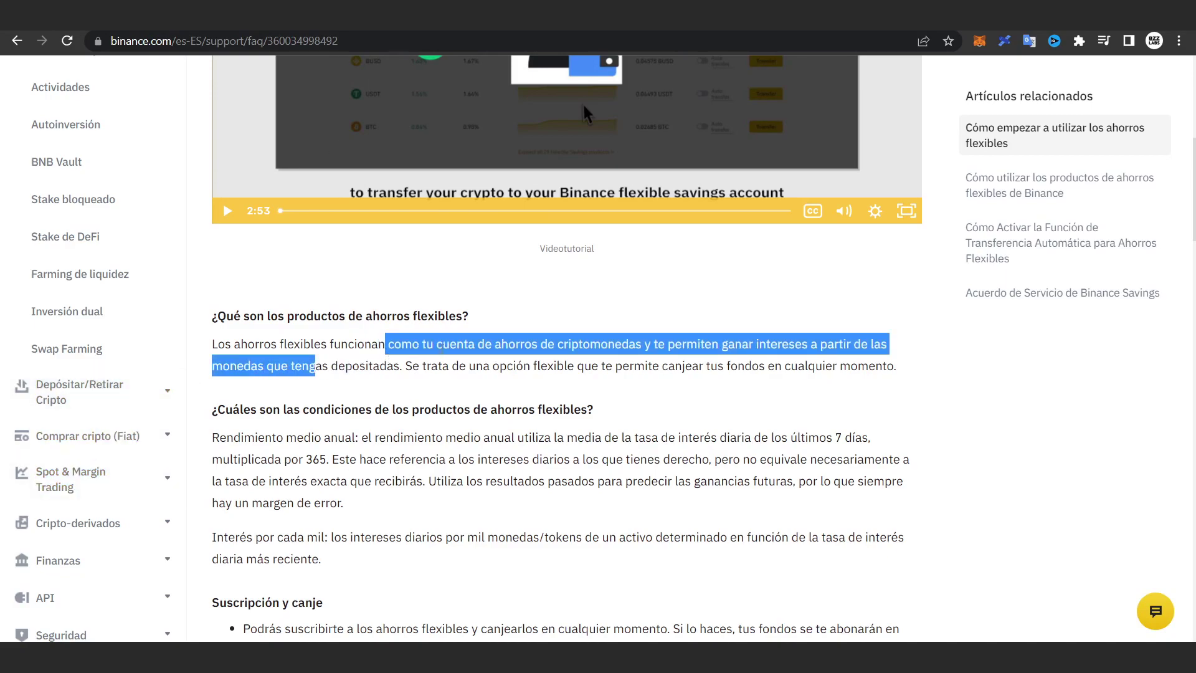
{"action": "left_click", "coordinate": [459, 346]}
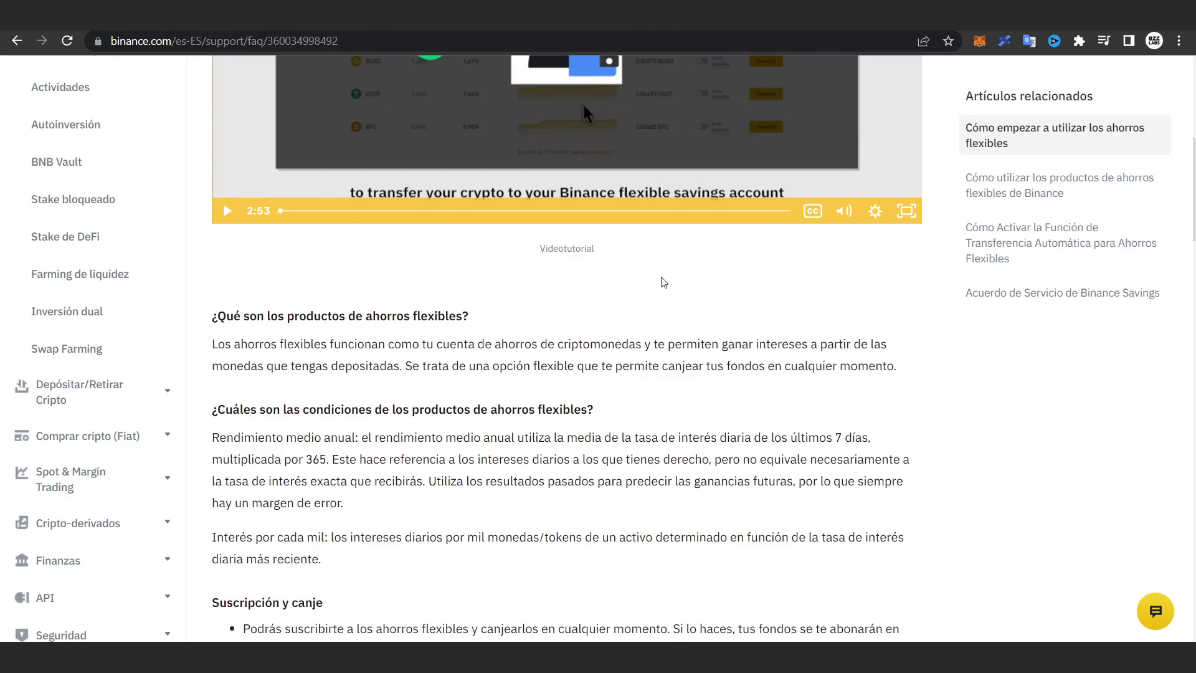
{"action": "left_click_drag", "start_coordinate": [437, 366], "coordinate": [250, 316]}
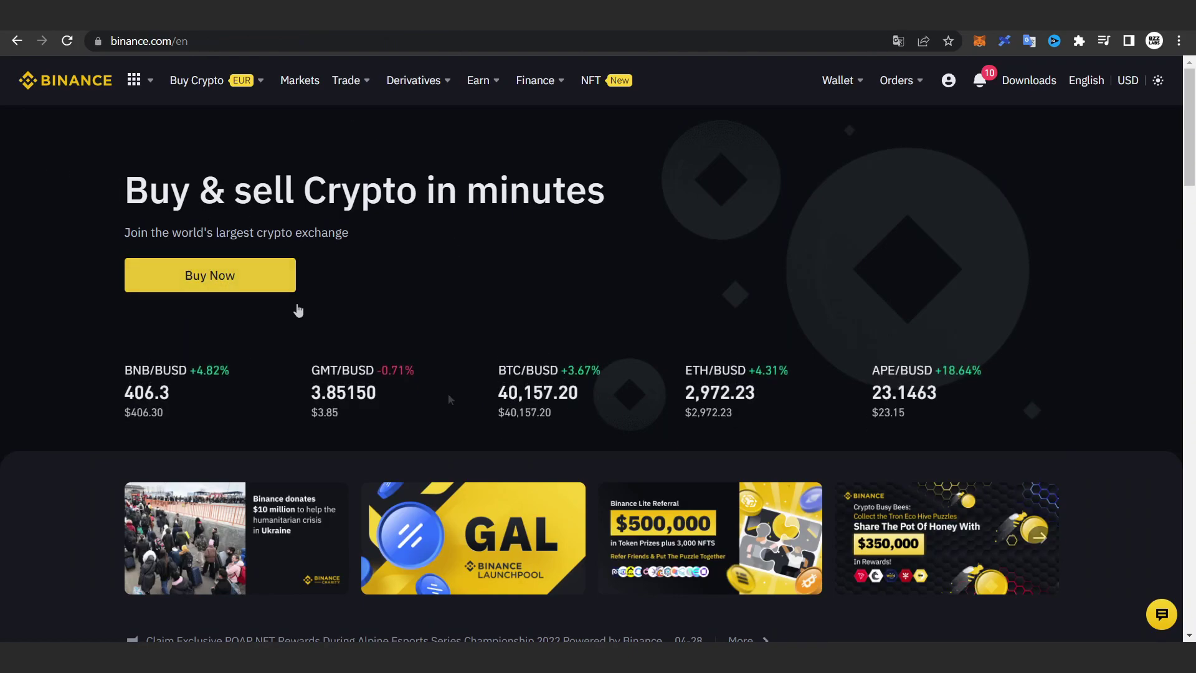
Open the Binance Earn page and filter its products by the coin GMT.
{"action": "mouse_move", "coordinate": [477, 81]}
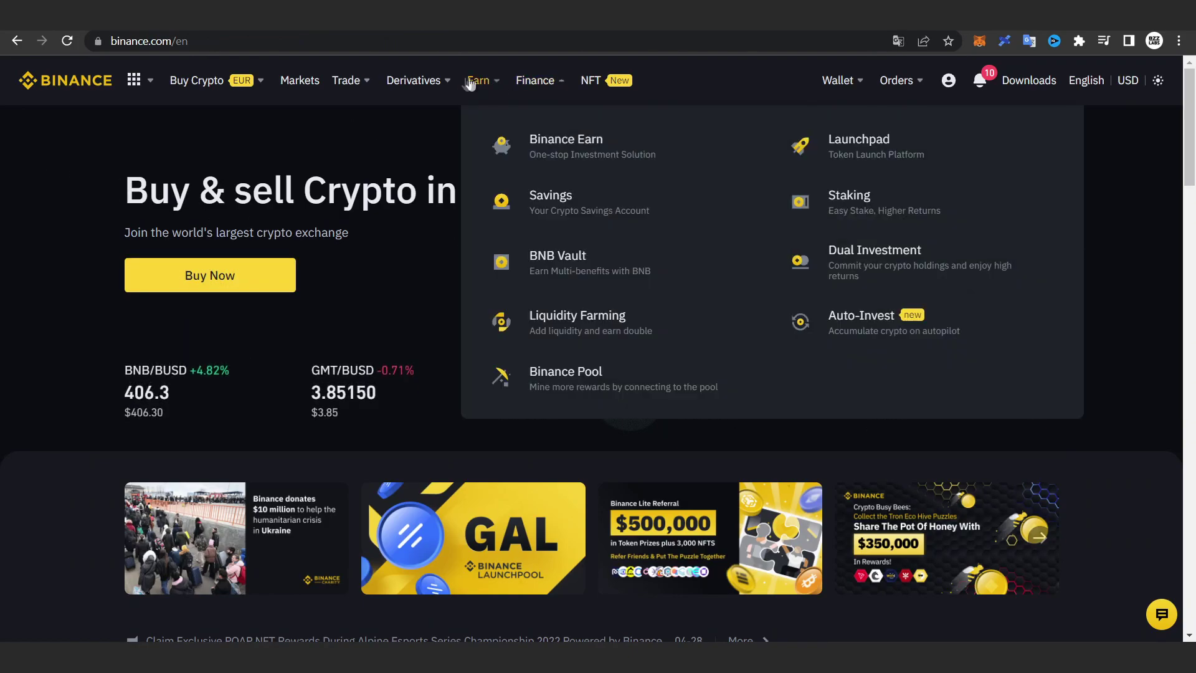
{"action": "left_click", "coordinate": [538, 146]}
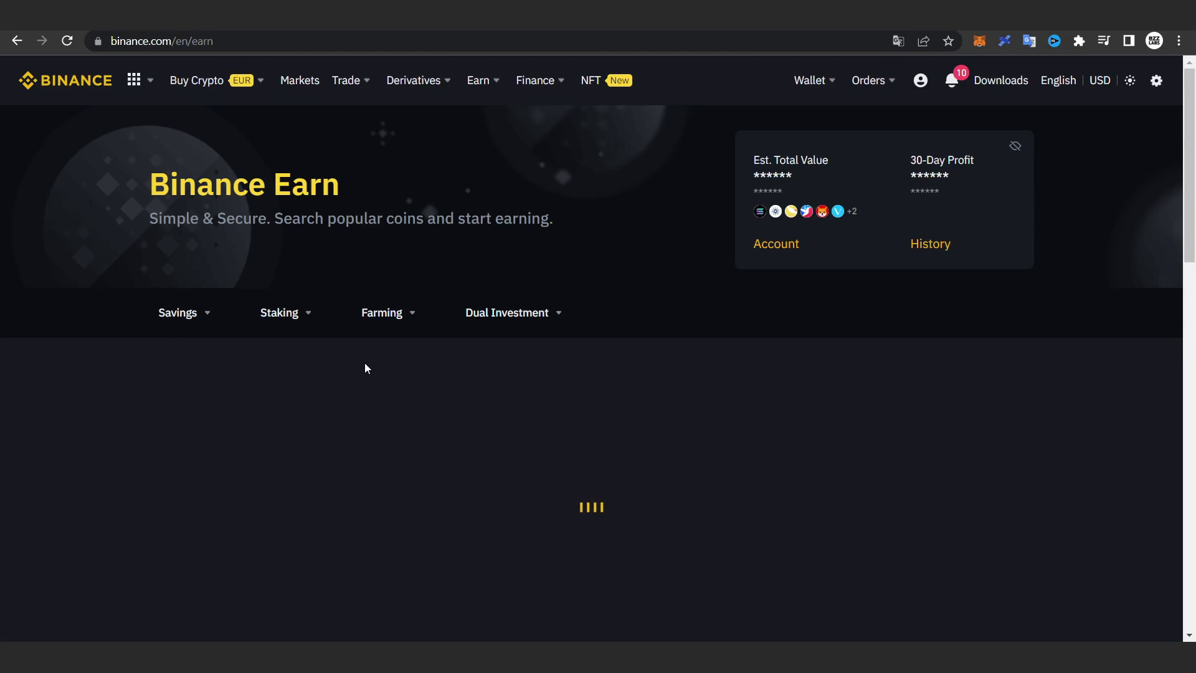
{"action": "scroll", "coordinate": [355, 286], "scroll_direction": "down", "scroll_amount": 2}
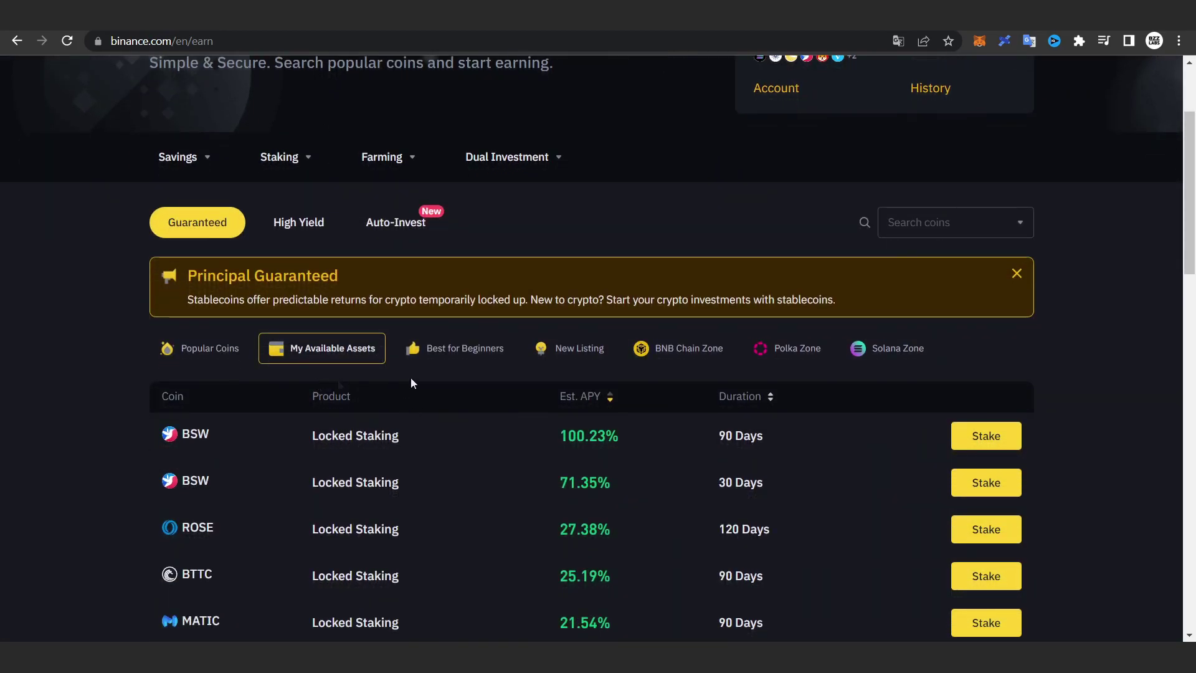
{"action": "left_click", "coordinate": [913, 226]}
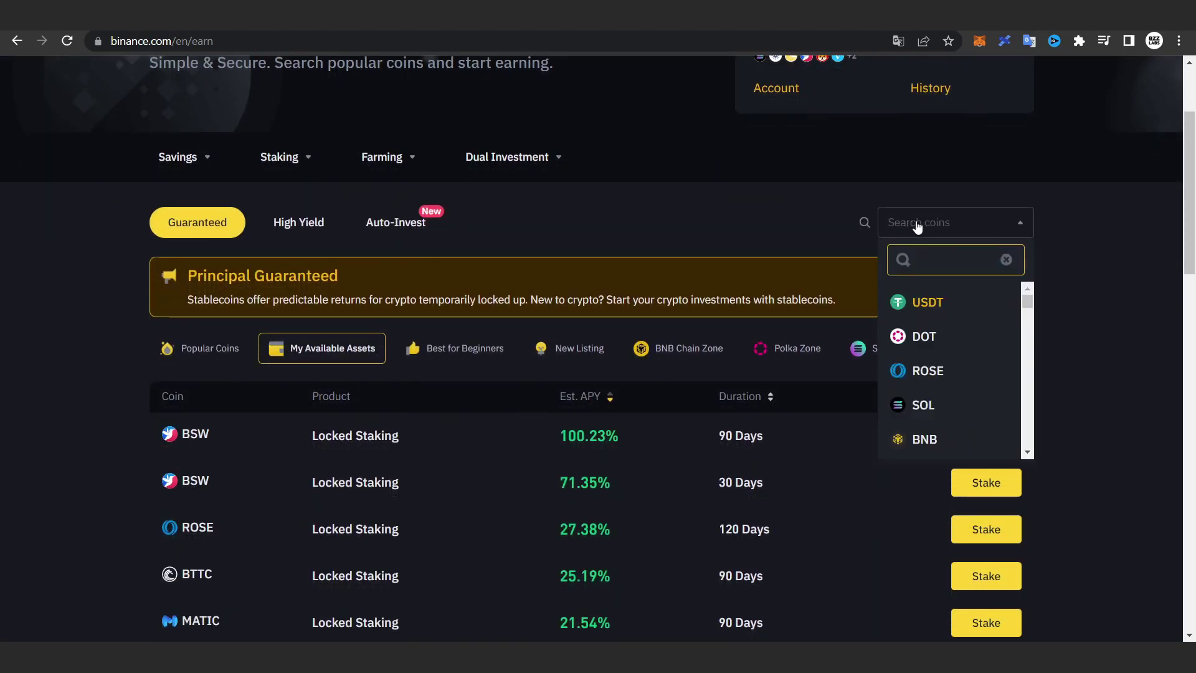
{"action": "type", "text": "GMT"}
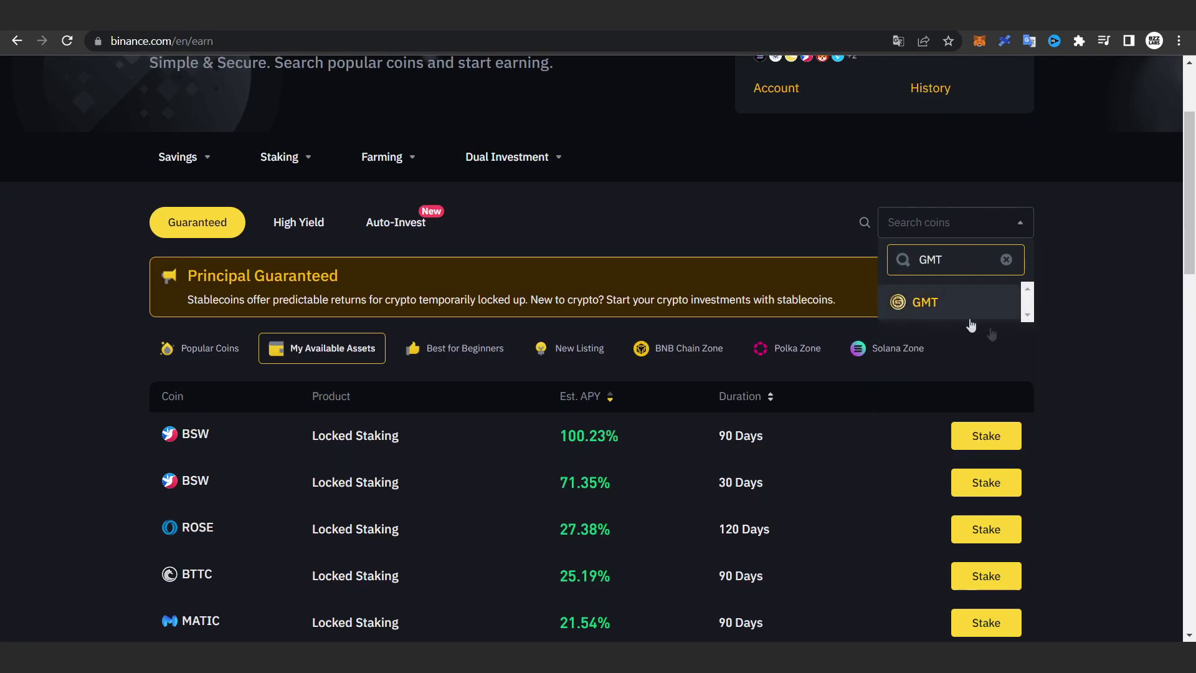
{"action": "left_click", "coordinate": [969, 302]}
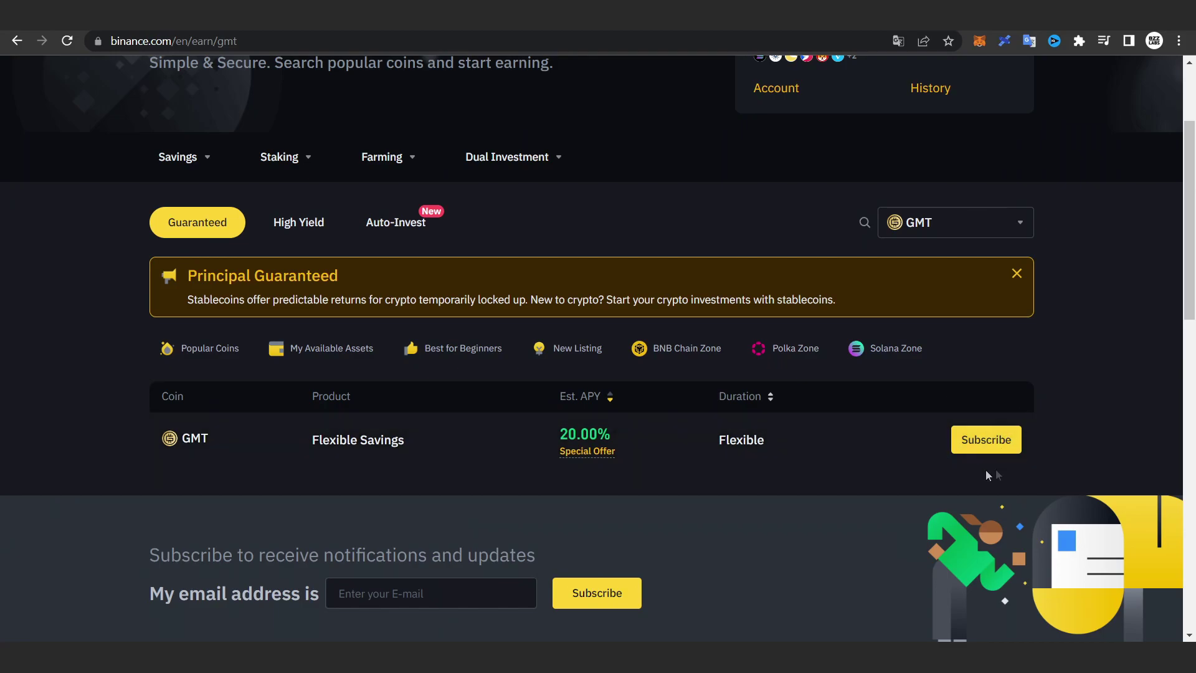
Open the subscription form for GMT Flexible Savings and set the amount to the maximum available, 89.5104 GMT.
{"action": "mouse_move", "coordinate": [586, 459]}
{"action": "left_click", "coordinate": [963, 447]}
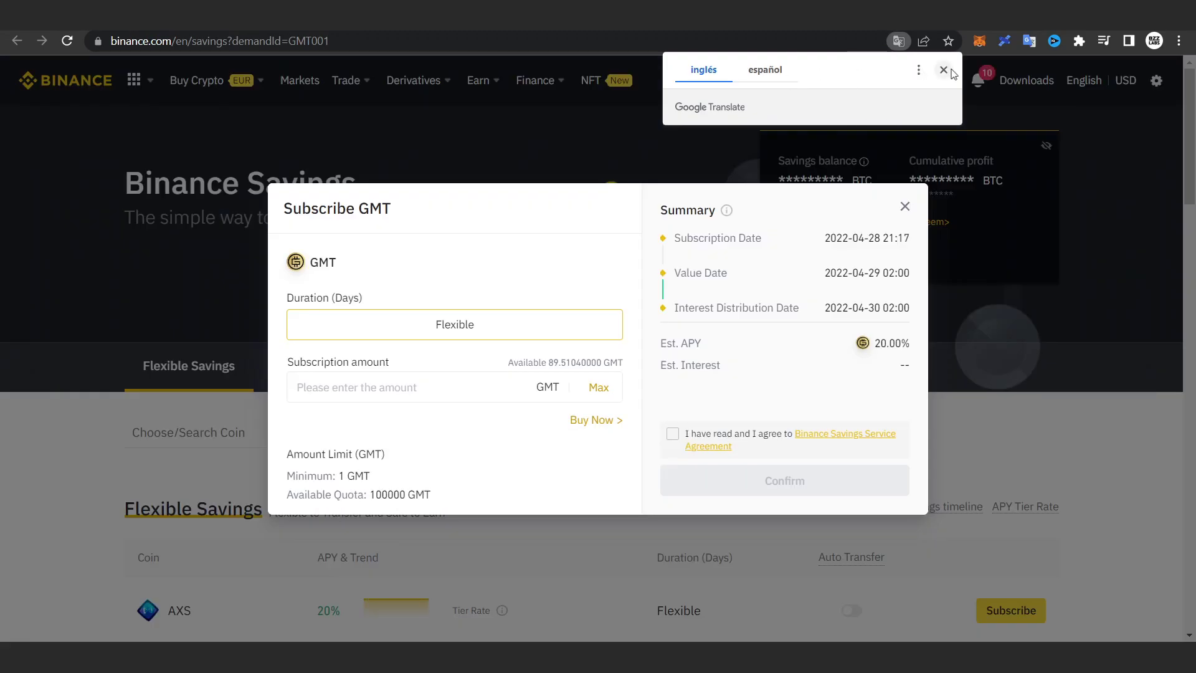
{"action": "left_click", "coordinate": [943, 70]}
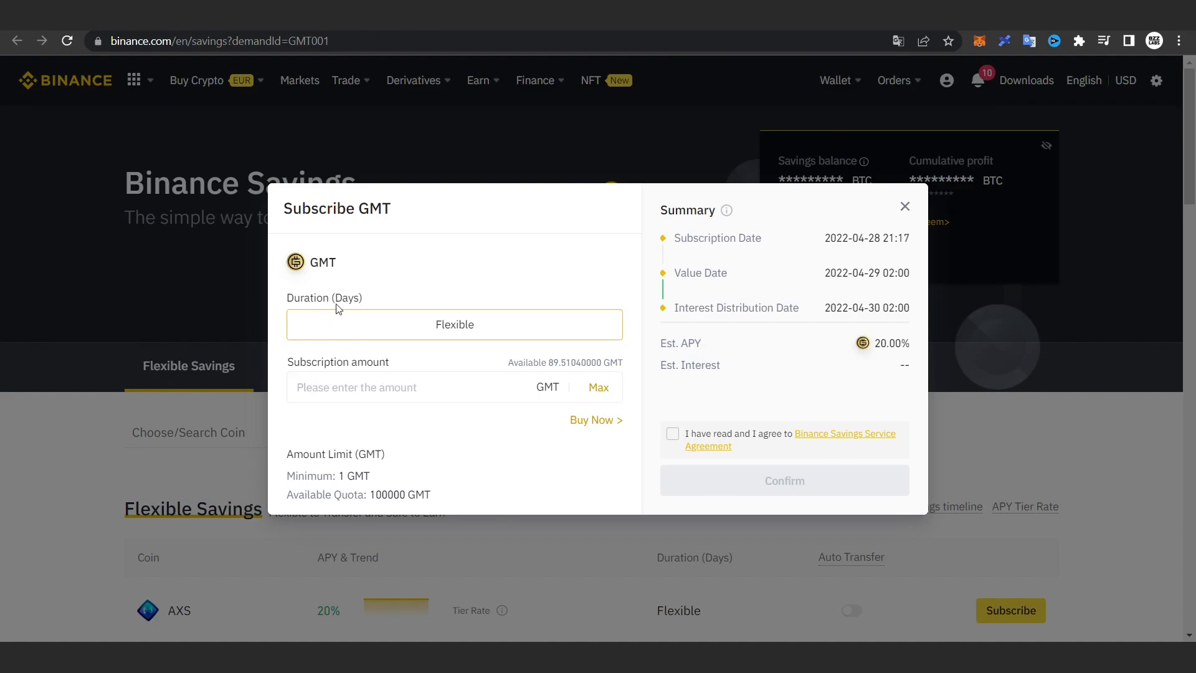
{"action": "left_click", "coordinate": [600, 388]}
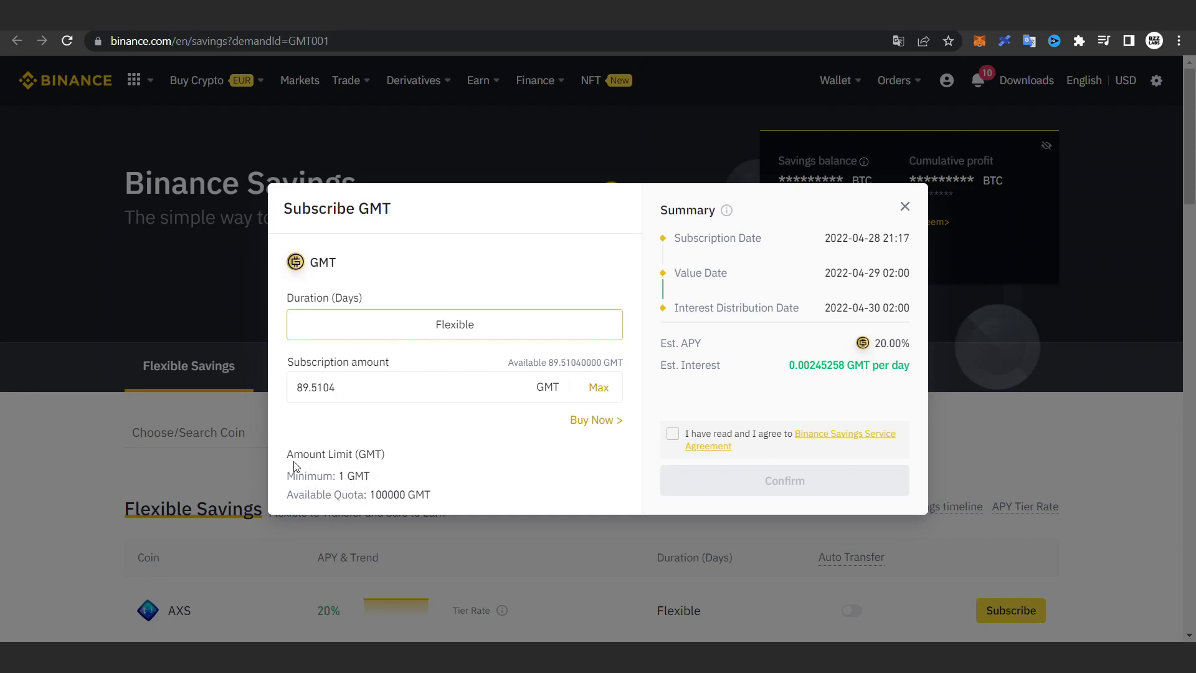
Check the GMT amount limits, estimated APY and daily interest, and accept the Binance Savings Service Agreement.
{"action": "left_click_drag", "start_coordinate": [287, 475], "coordinate": [394, 483]}
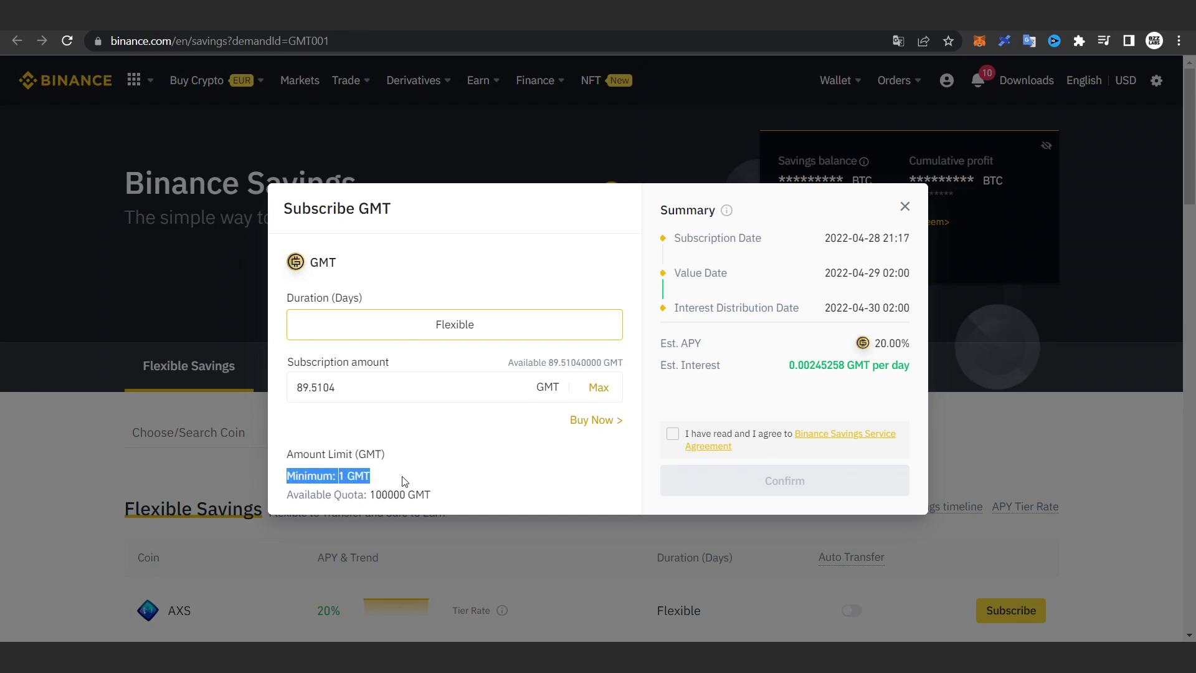
{"action": "left_click", "coordinate": [334, 498]}
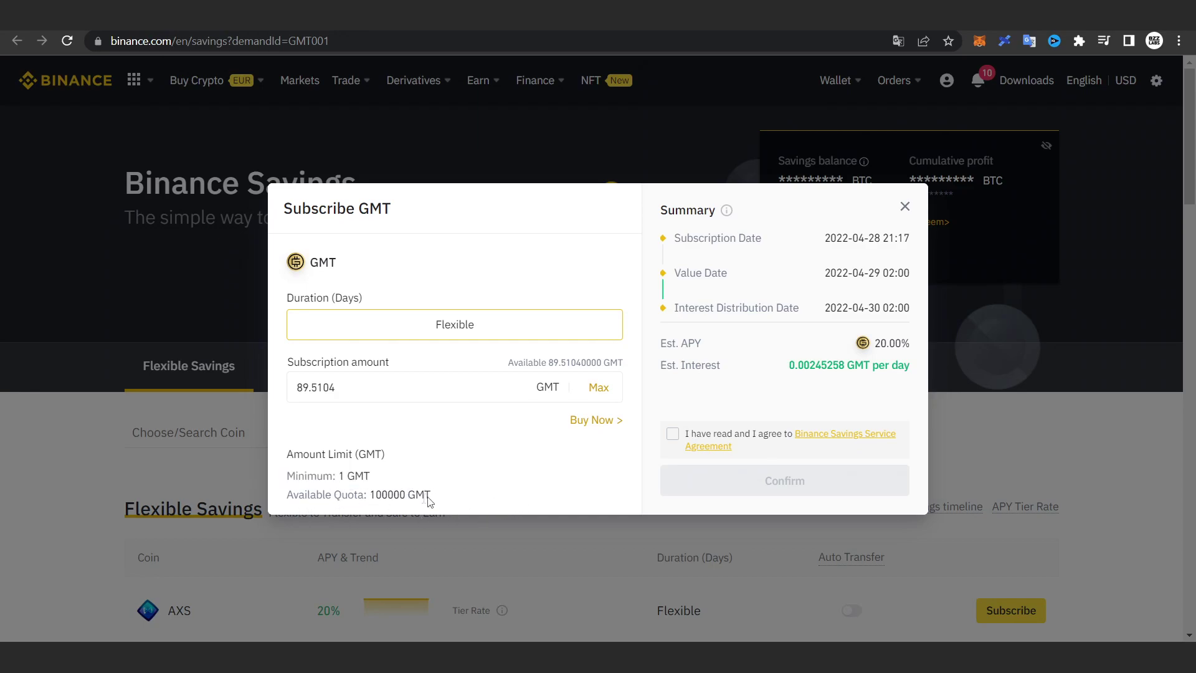
{"action": "left_click_drag", "start_coordinate": [408, 495], "coordinate": [389, 495]}
{"action": "left_click_drag", "start_coordinate": [915, 369], "coordinate": [787, 367]}
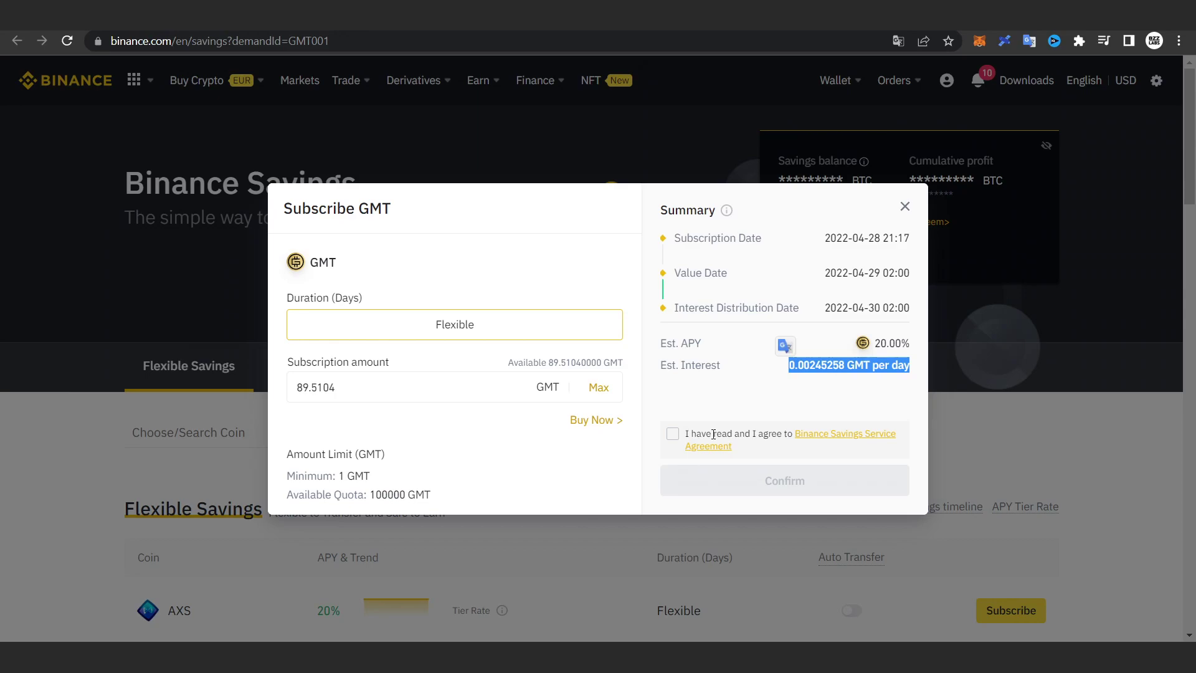
{"action": "left_click", "coordinate": [672, 434]}
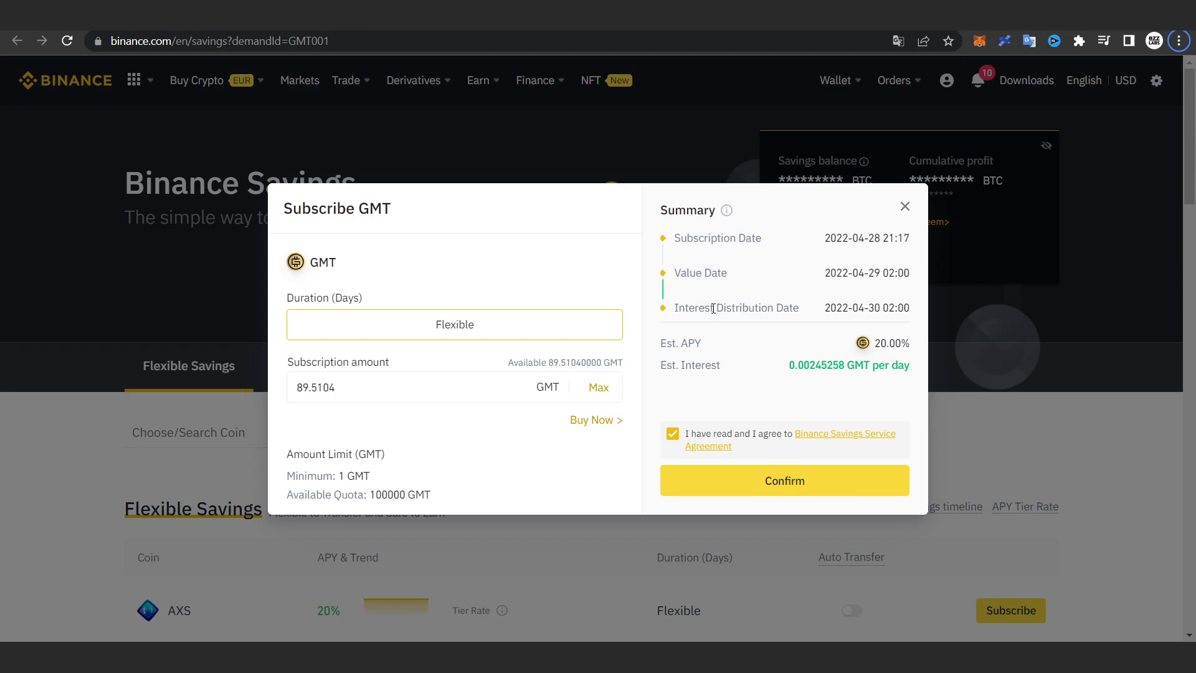
{"action": "left_click_drag", "start_coordinate": [852, 342], "coordinate": [915, 347]}
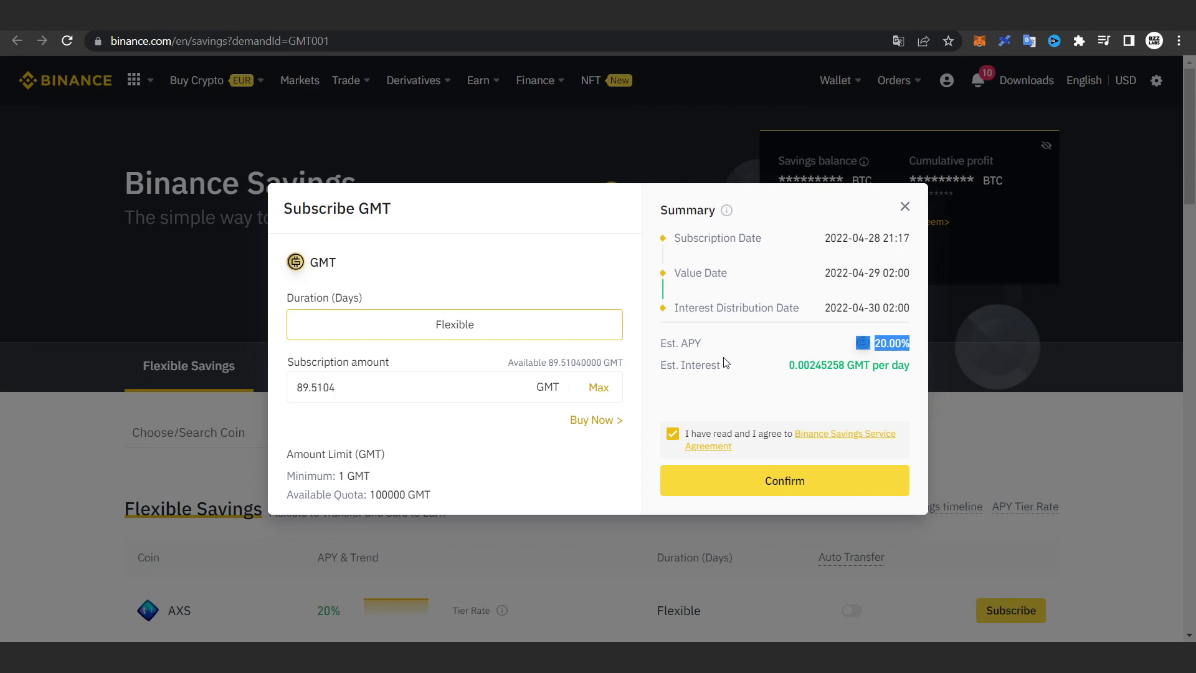
{"action": "left_click_drag", "start_coordinate": [898, 366], "coordinate": [776, 358]}
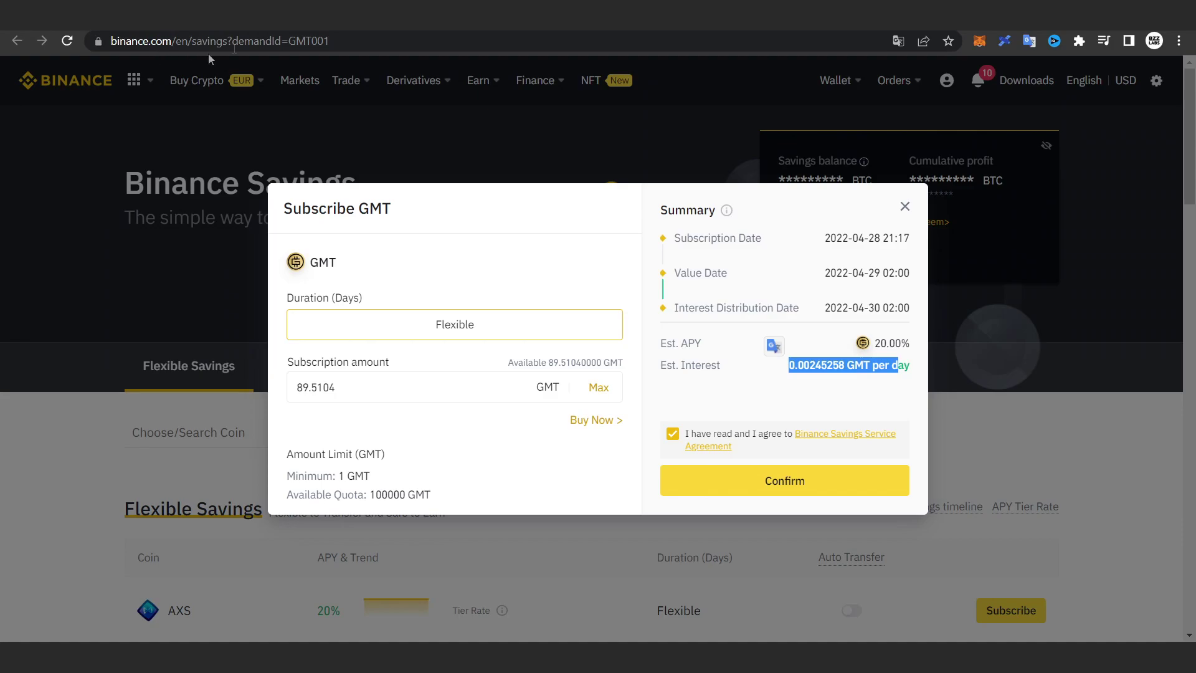
Switch to the CoinMarketCap page for STEPN (GMT) and examine its price data and all-time price chart.
{"action": "left_click", "coordinate": [199, 13]}
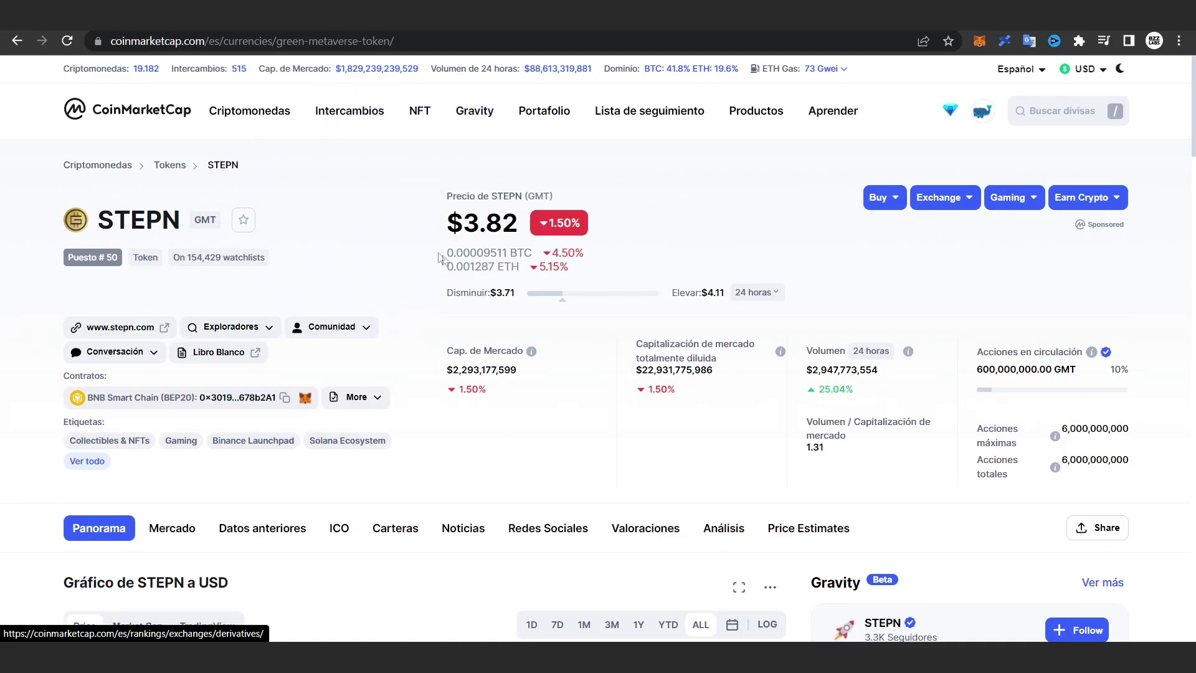
{"action": "scroll", "coordinate": [443, 255], "scroll_direction": "down", "scroll_amount": 3}
{"action": "scroll", "coordinate": [454, 250], "scroll_direction": "up", "scroll_amount": 3}
{"action": "scroll", "coordinate": [454, 251], "scroll_direction": "down", "scroll_amount": 6}
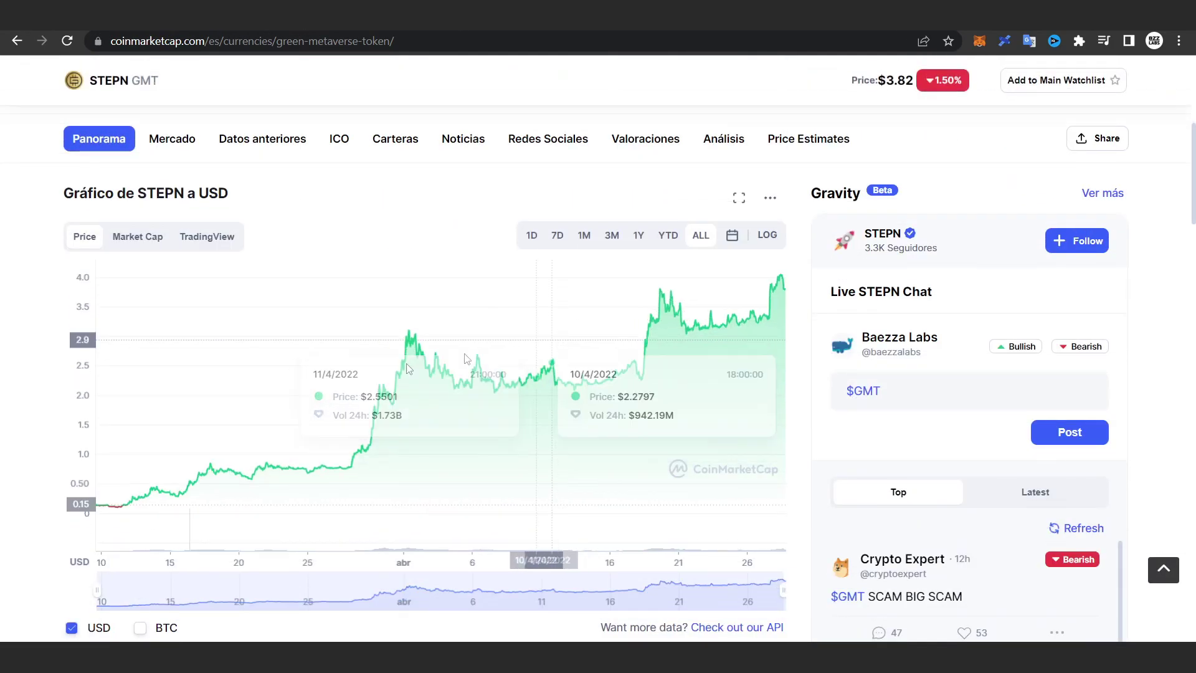
{"action": "scroll", "coordinate": [692, 204], "scroll_direction": "up", "scroll_amount": 3}
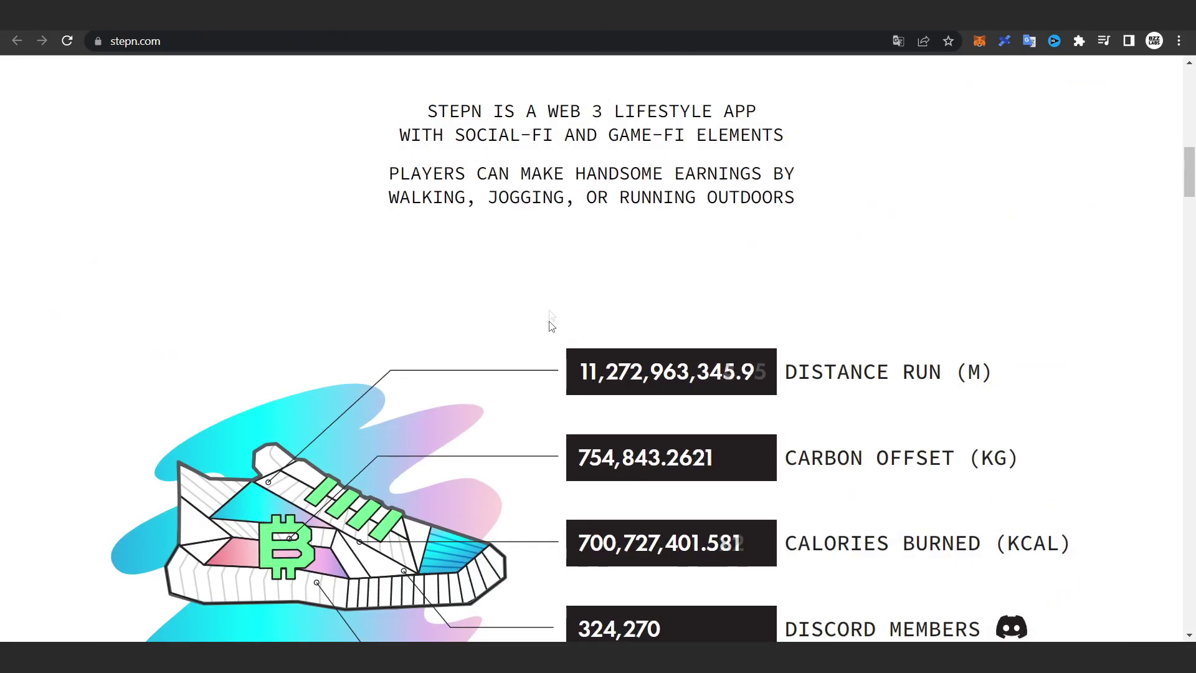
Look through the STEPN website's activity statistics, roadmap and team section.
{"action": "scroll", "coordinate": [551, 340], "scroll_direction": "down", "scroll_amount": 3}
{"action": "scroll", "coordinate": [550, 349], "scroll_direction": "down", "scroll_amount": 15}
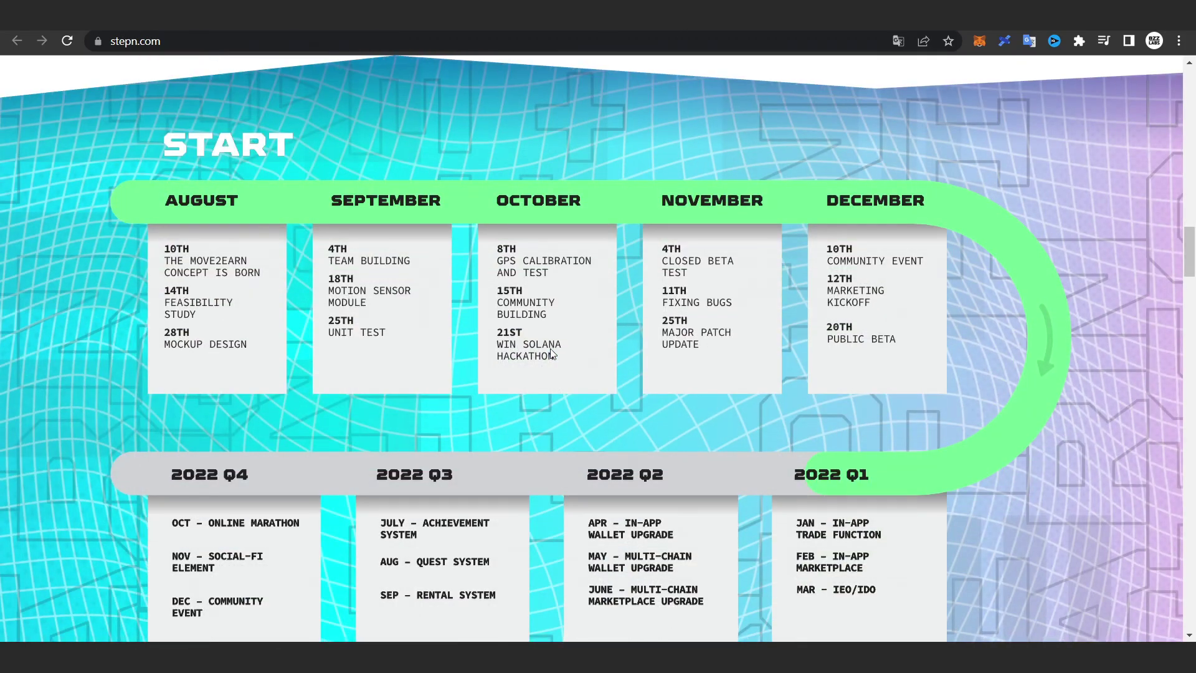
{"action": "scroll", "coordinate": [551, 355], "scroll_direction": "down", "scroll_amount": 6}
{"action": "scroll", "coordinate": [550, 352], "scroll_direction": "down", "scroll_amount": 16}
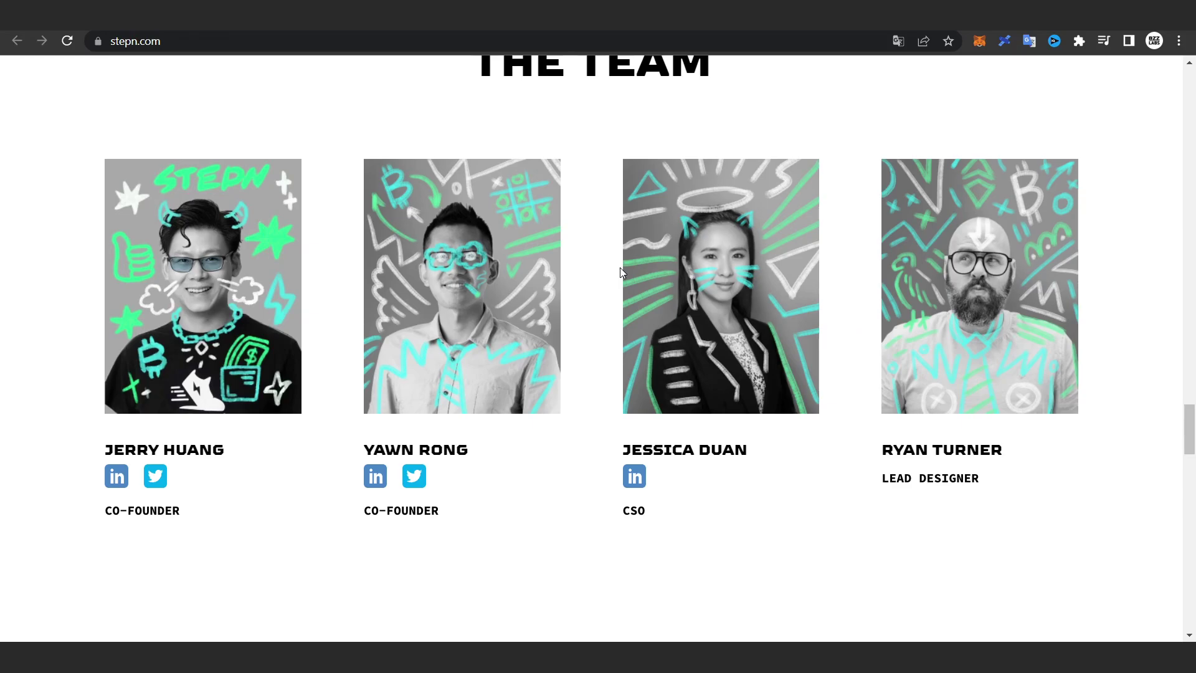
{"action": "scroll", "coordinate": [574, 435], "scroll_direction": "up", "scroll_amount": 15}
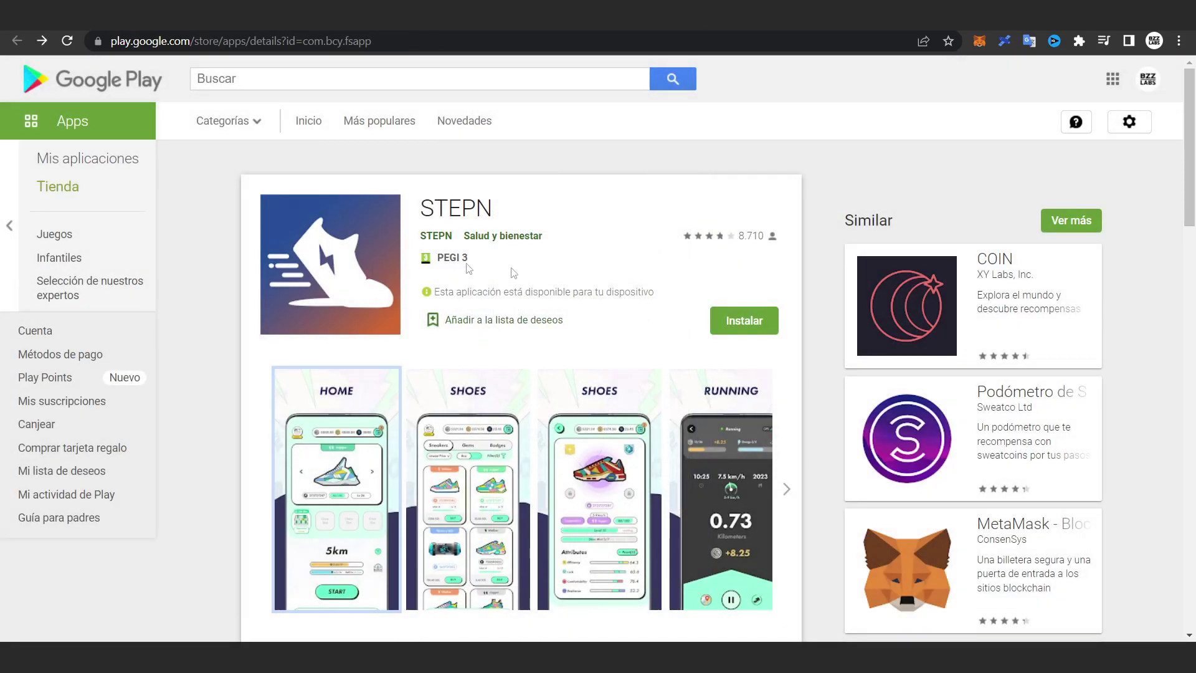
Examine the STEPN app's average rating and total number of reviews on Google Play.
{"action": "scroll", "coordinate": [226, 449], "scroll_direction": "down", "scroll_amount": 7}
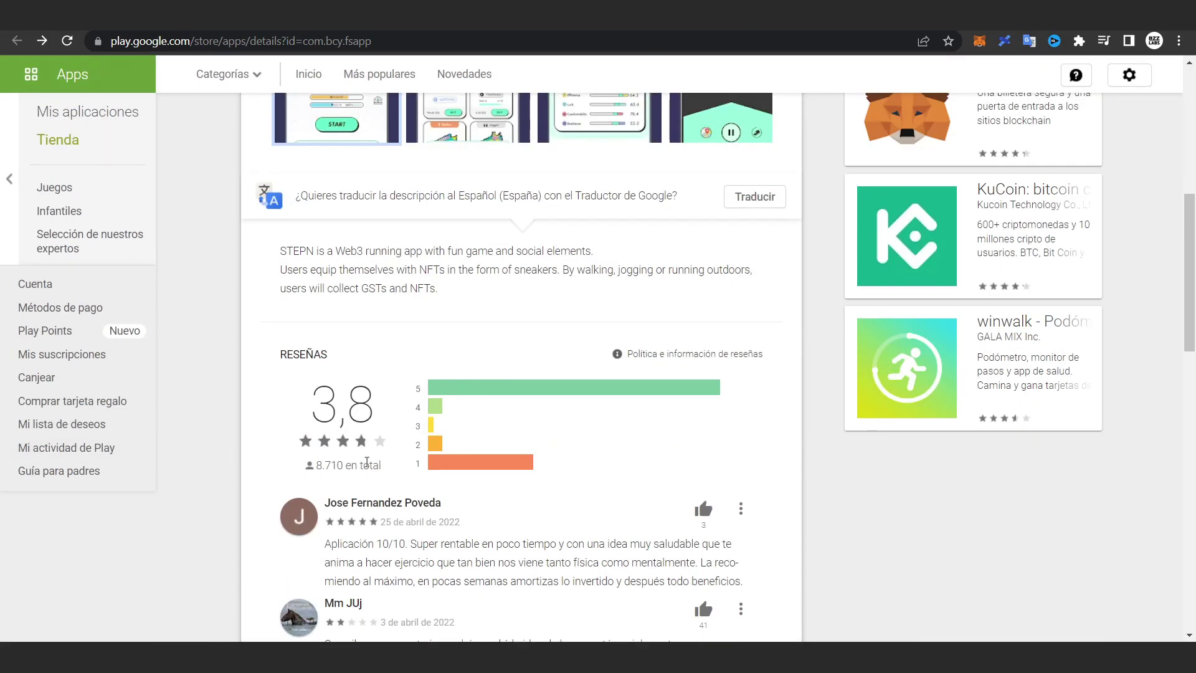
{"action": "left_click_drag", "start_coordinate": [305, 398], "coordinate": [369, 396]}
{"action": "left_click_drag", "start_coordinate": [311, 466], "coordinate": [381, 466]}
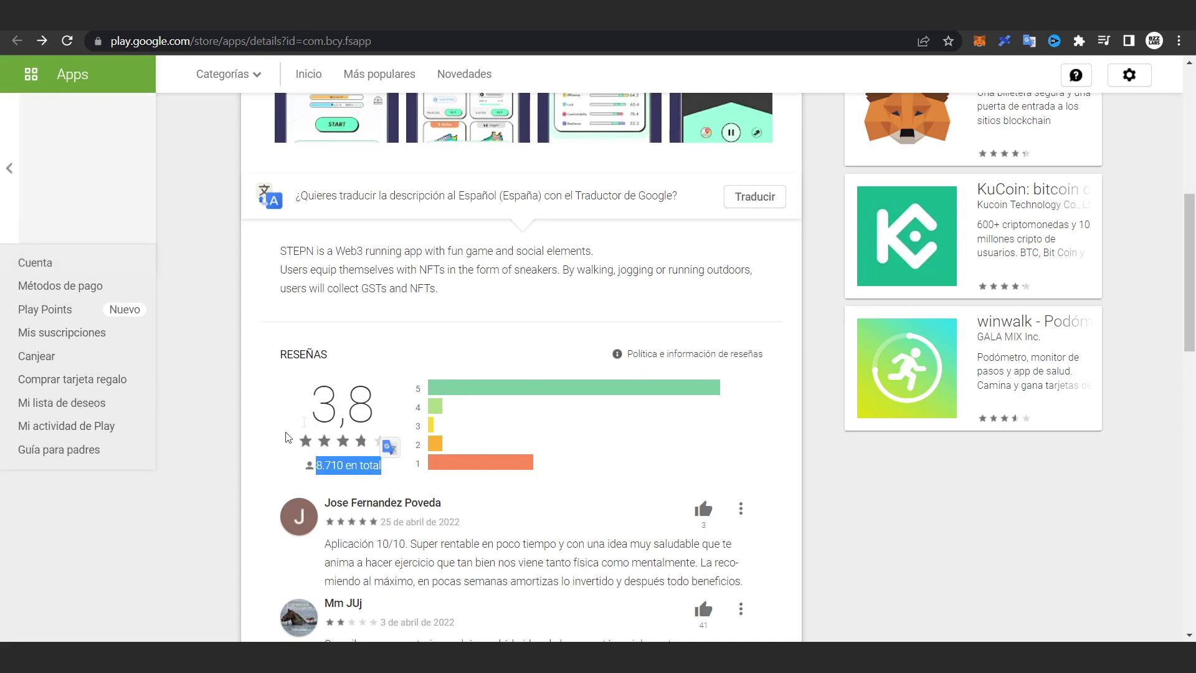
{"action": "scroll", "coordinate": [507, 574], "scroll_direction": "up", "scroll_amount": 8}
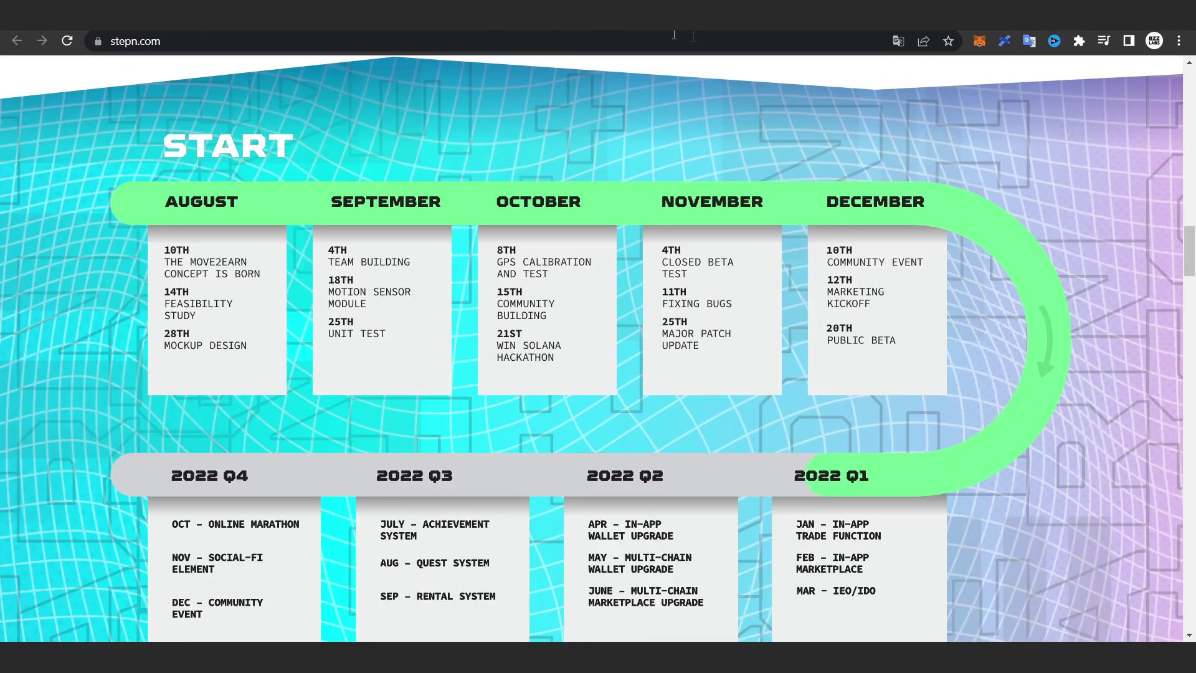
Open STEPN's Twitter profile from the footer of stepn.com and look through its profile details and recent tweets.
{"action": "scroll", "coordinate": [894, 461], "scroll_direction": "down", "scroll_amount": 10}
{"action": "scroll", "coordinate": [895, 513], "scroll_direction": "down", "scroll_amount": 10}
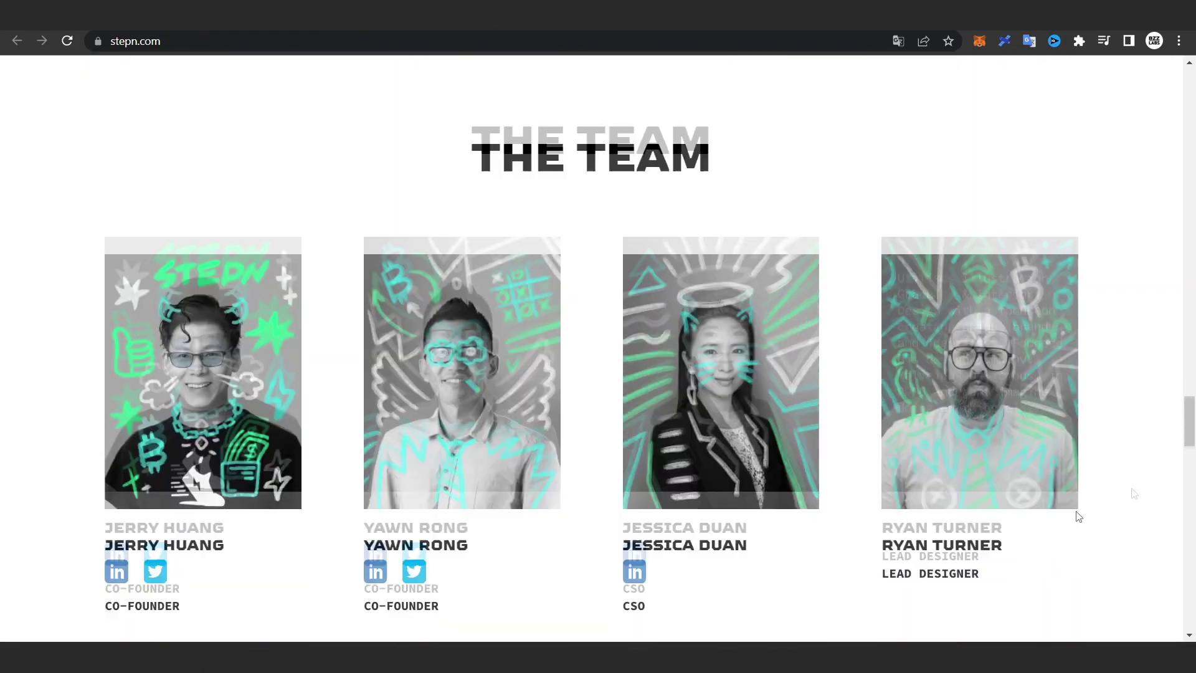
{"action": "left_click_drag", "start_coordinate": [1187, 414], "coordinate": [1176, 630]}
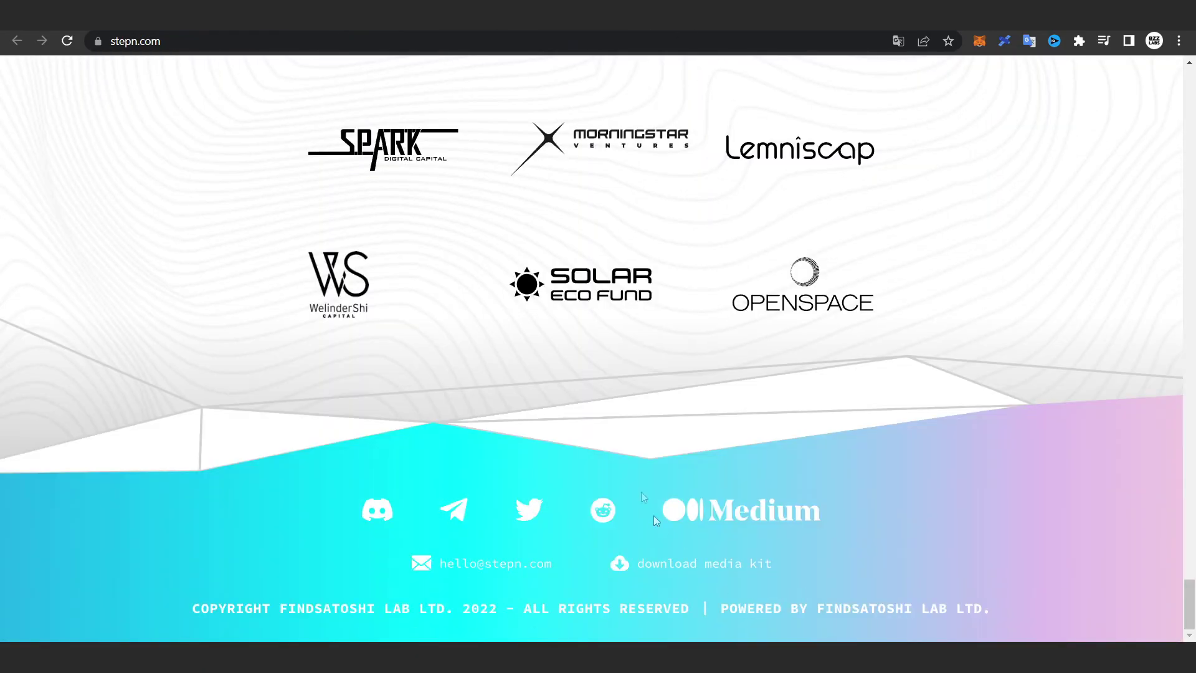
{"action": "left_click", "coordinate": [534, 509]}
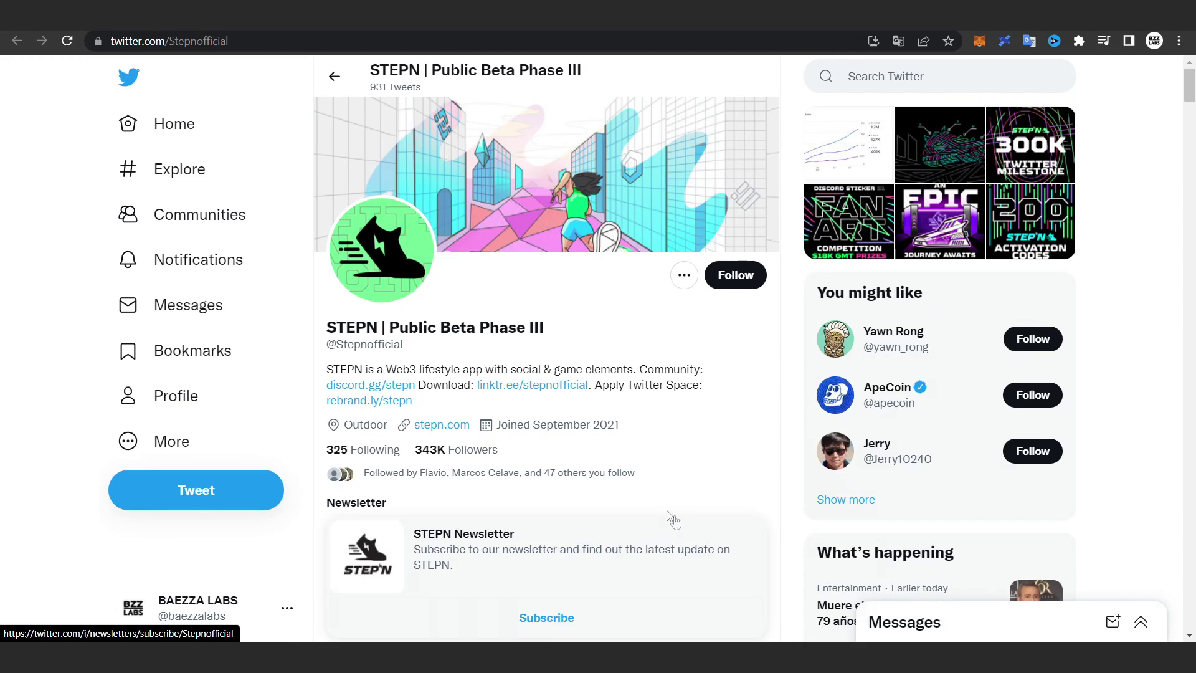
{"action": "scroll", "coordinate": [669, 520], "scroll_direction": "down", "scroll_amount": 7}
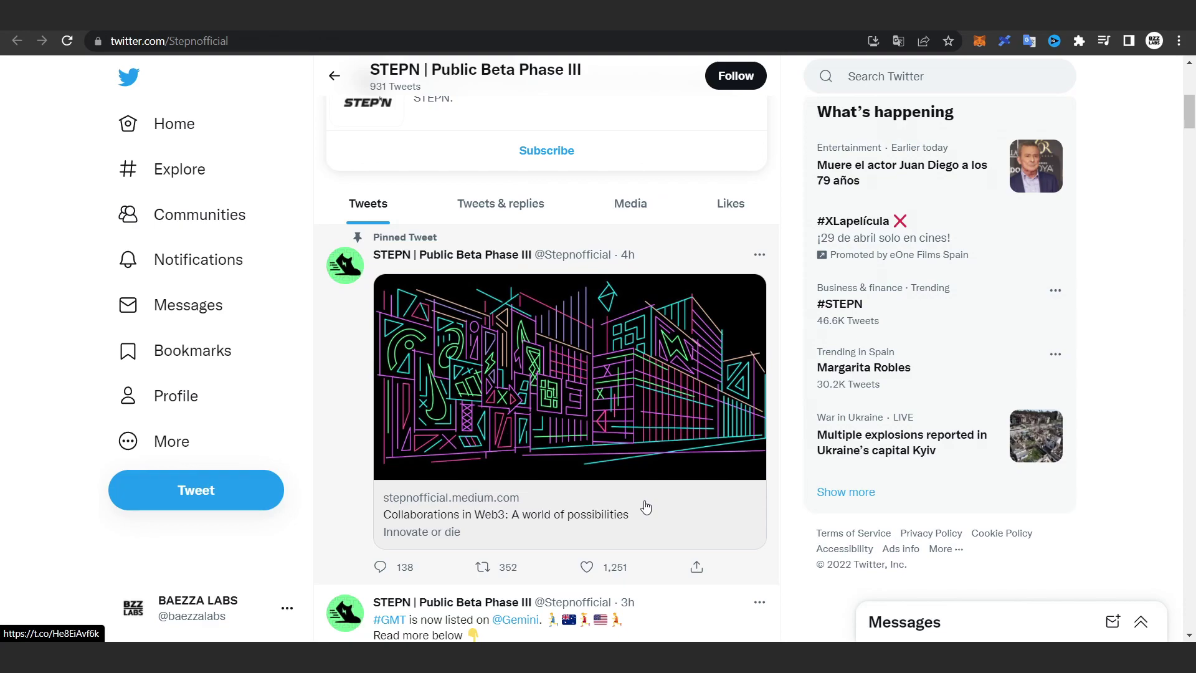
{"action": "scroll", "coordinate": [646, 508], "scroll_direction": "down", "scroll_amount": 6}
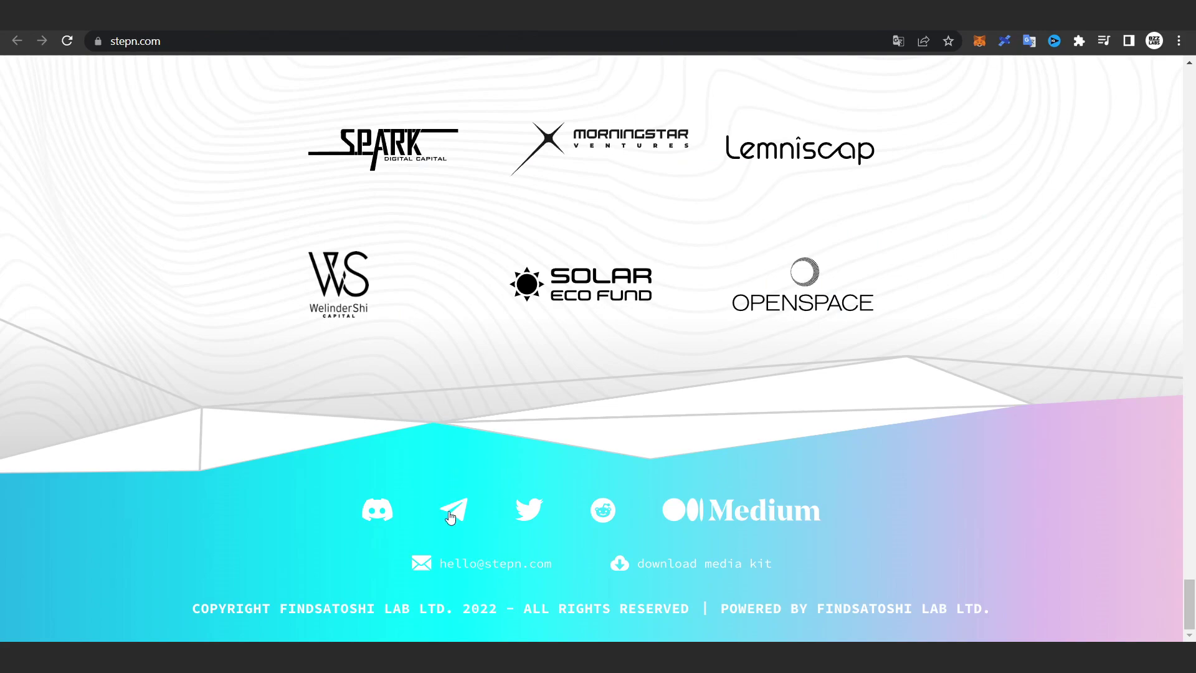
View STEPN's Telegram announcement channel from the website footer, close it and return to the start of the STEPN homepage.
{"action": "left_click", "coordinate": [451, 512]}
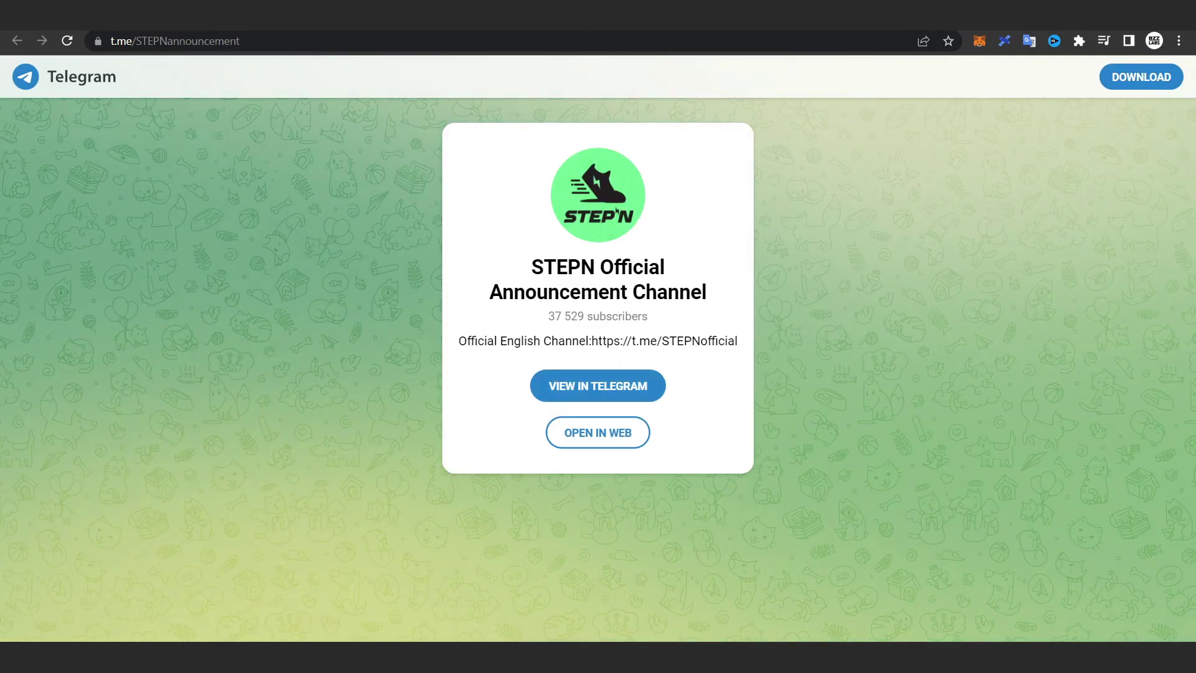
{"action": "key", "text": "ctrl+w"}
{"action": "scroll", "coordinate": [440, 173], "scroll_direction": "up", "scroll_amount": 15}
{"action": "left_click_drag", "start_coordinate": [1191, 528], "coordinate": [1190, 87]}
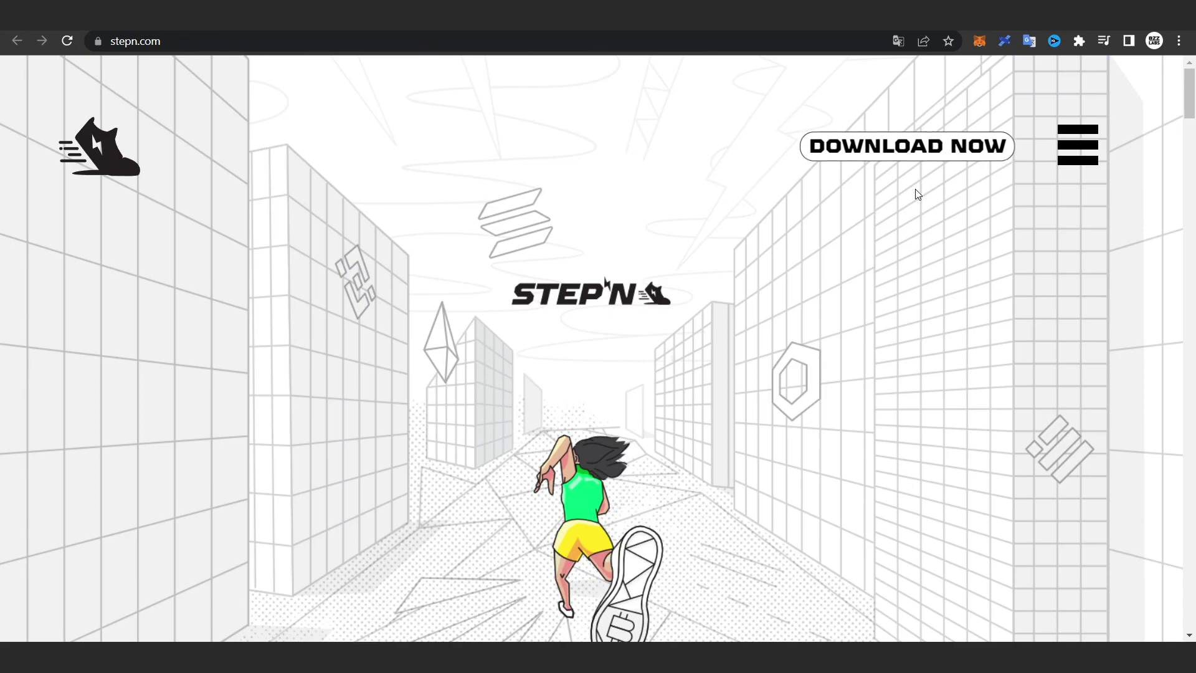